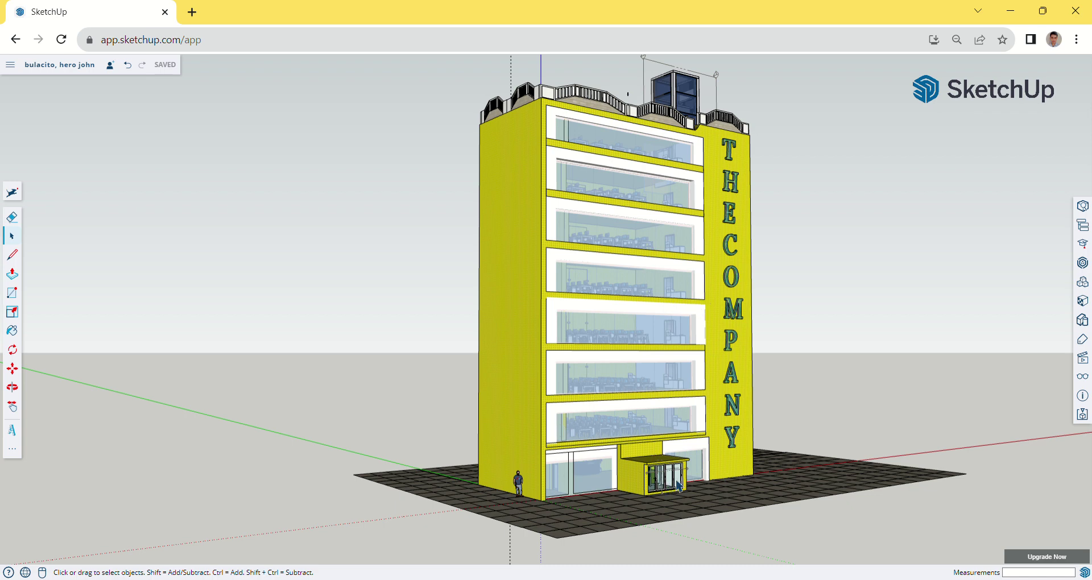
# Examine the building's front entrance and go through its glass doors into the ground-floor lobby.
pyautogui.scroll(8, 678, 485)
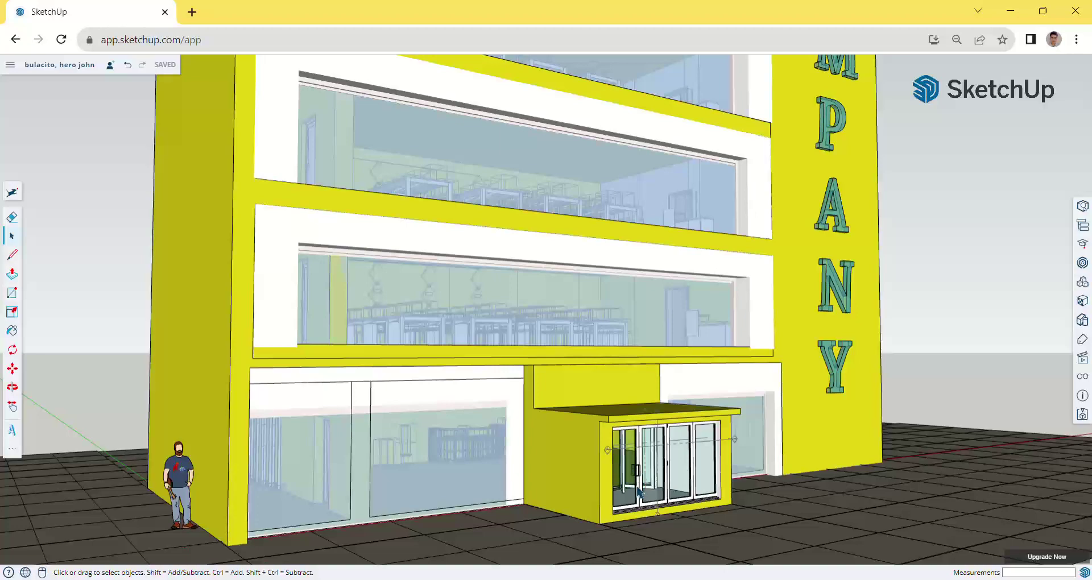
pyautogui.scroll(2, 638, 490)
pyautogui.scroll(5, 625, 481)
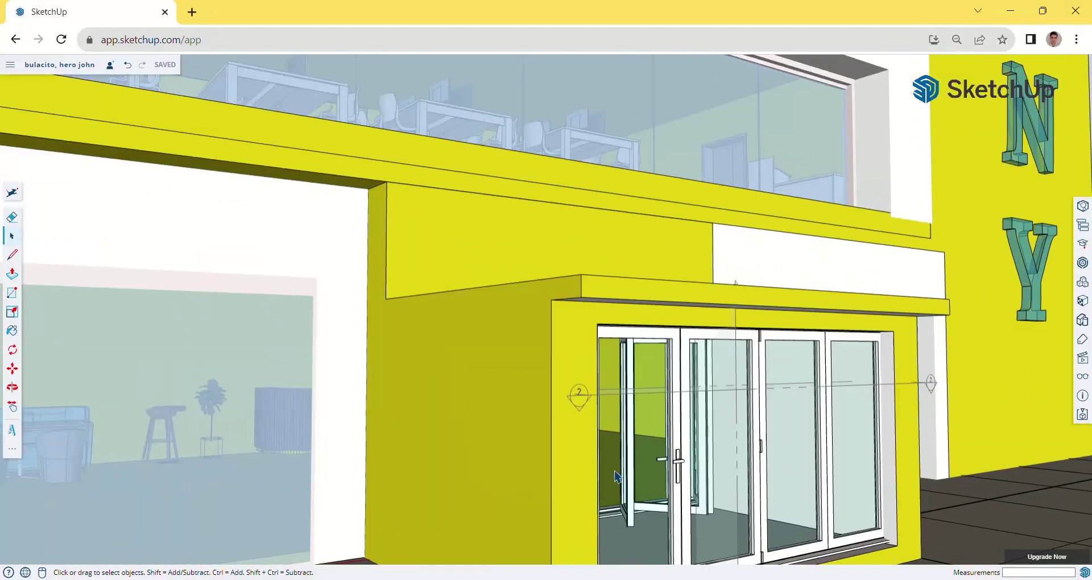
pyautogui.moveTo(660, 455)
pyautogui.keyDown('shift'); pyautogui.mouseDown(button='middle')
pyautogui.moveTo(592, 464)
pyautogui.moveTo(506, 435)
pyautogui.moveTo(505, 420)
pyautogui.moveTo(471, 416)
pyautogui.mouseUp(button='middle'); pyautogui.keyUp('shift')
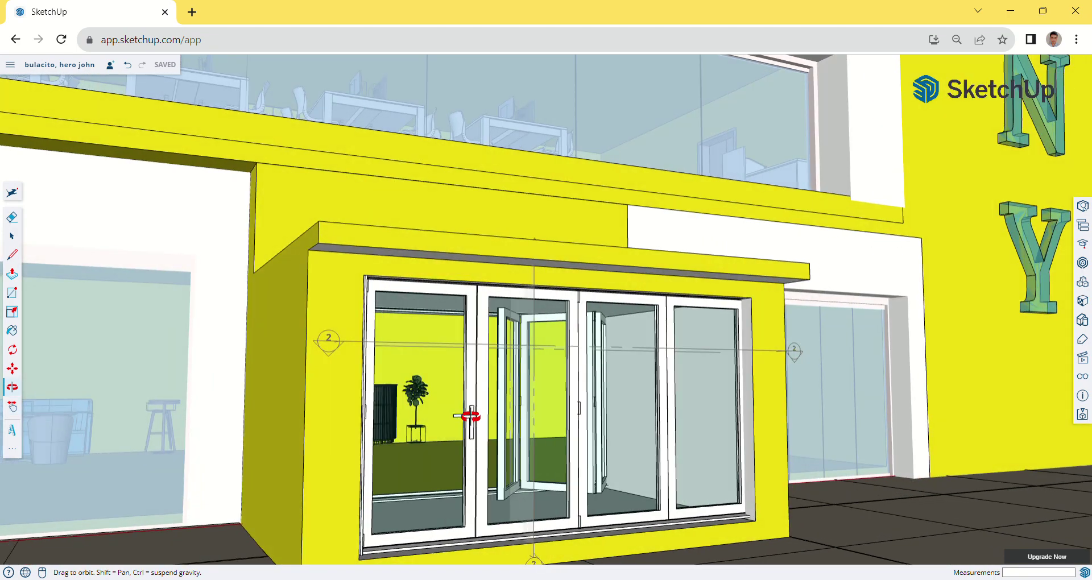
pyautogui.scroll(10, 461, 464)
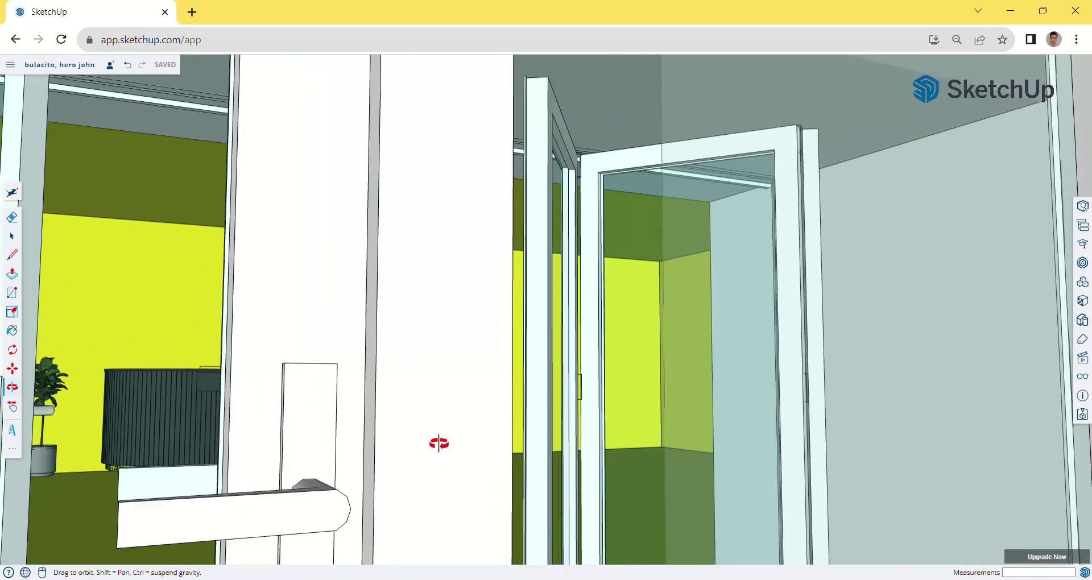
pyautogui.moveTo(438, 443); pyautogui.dragTo(345, 417, button='middle')
pyautogui.scroll(6, 343, 442)
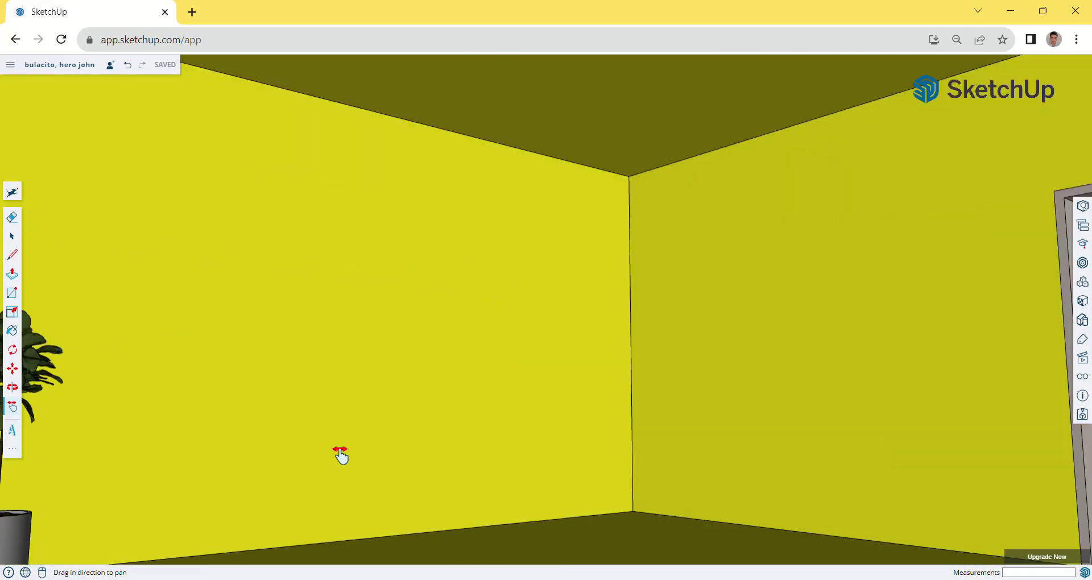
# Look around the lobby, covering the dark reception desk, potted plants, bar stool and blue sofa seating area.
pyautogui.keyDown('shift'); pyautogui.moveTo(339, 453); pyautogui.dragTo(721, 425, button='middle'); pyautogui.keyUp('shift')
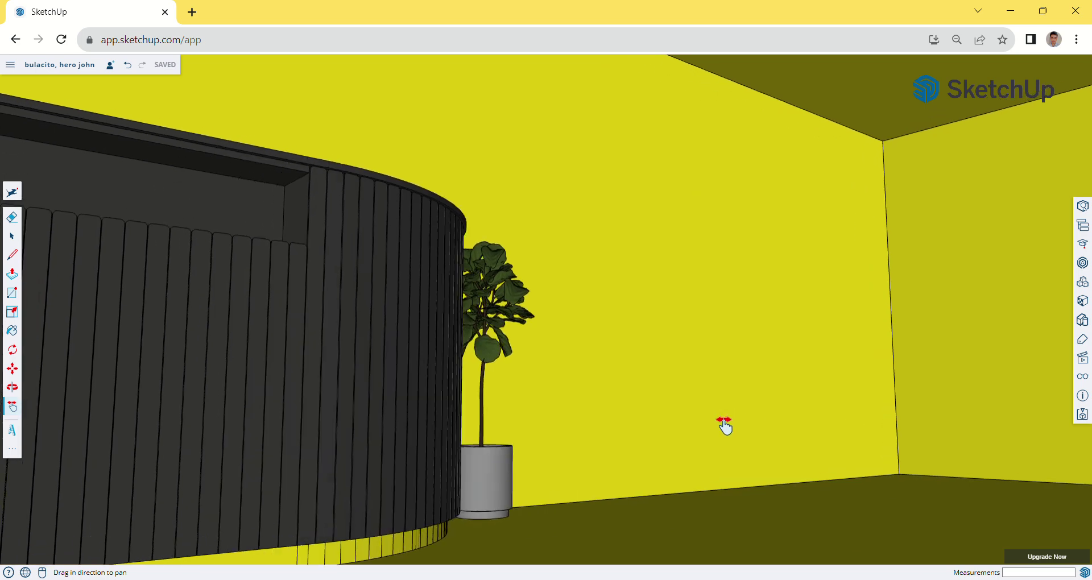
pyautogui.keyDown('shift'); pyautogui.moveTo(567, 481); pyautogui.dragTo(574, 484, button='middle'); pyautogui.keyUp('shift')
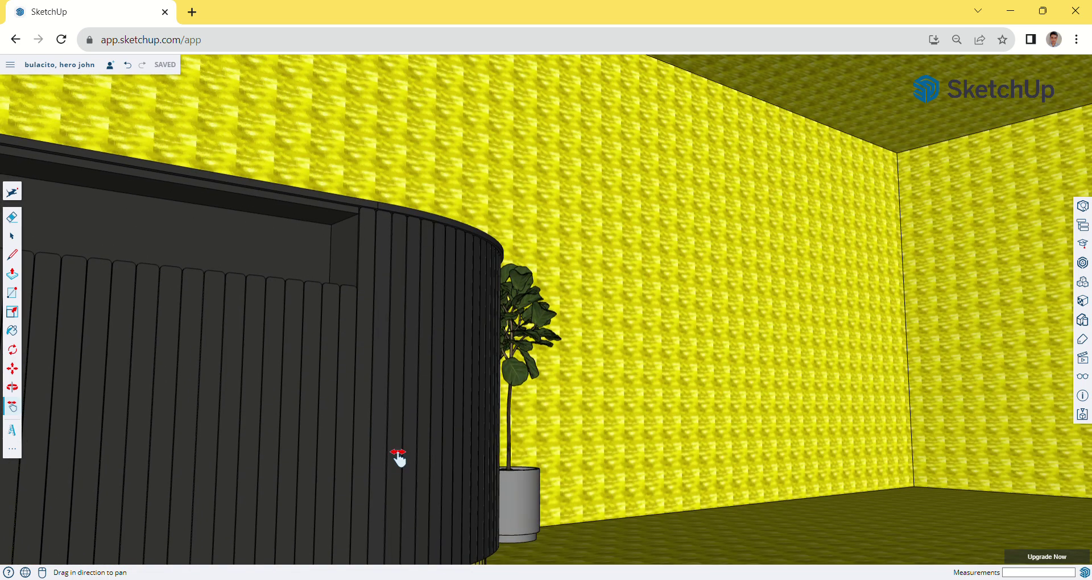
pyautogui.keyDown('shift'); pyautogui.moveTo(397, 456); pyautogui.dragTo(339, 417, button='middle'); pyautogui.keyUp('shift')
pyautogui.keyDown('shift'); pyautogui.moveTo(194, 416); pyautogui.dragTo(430, 406, button='middle'); pyautogui.keyUp('shift')
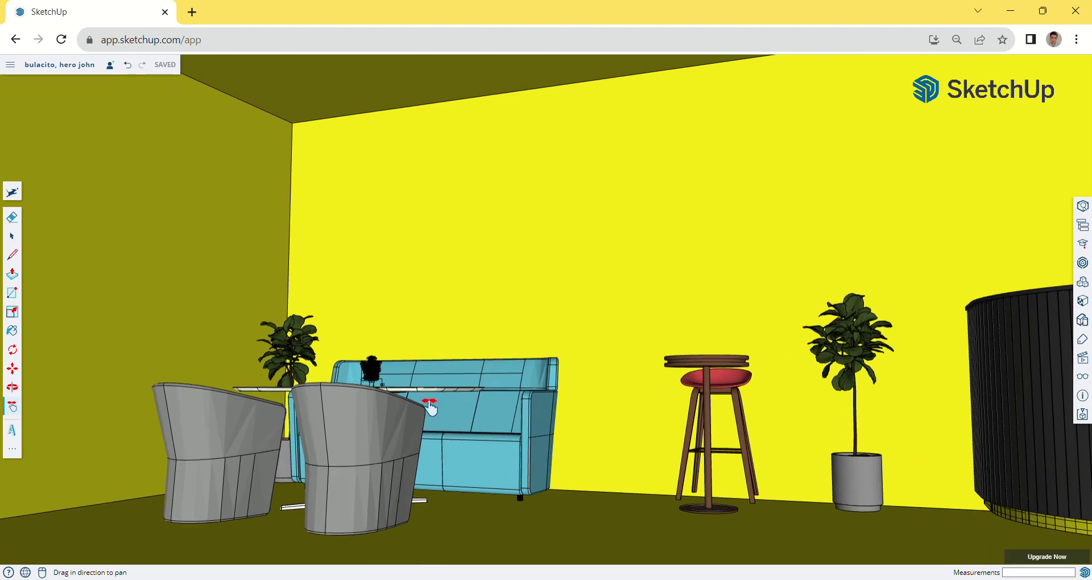
pyautogui.moveTo(441, 373); pyautogui.dragTo(360, 378)
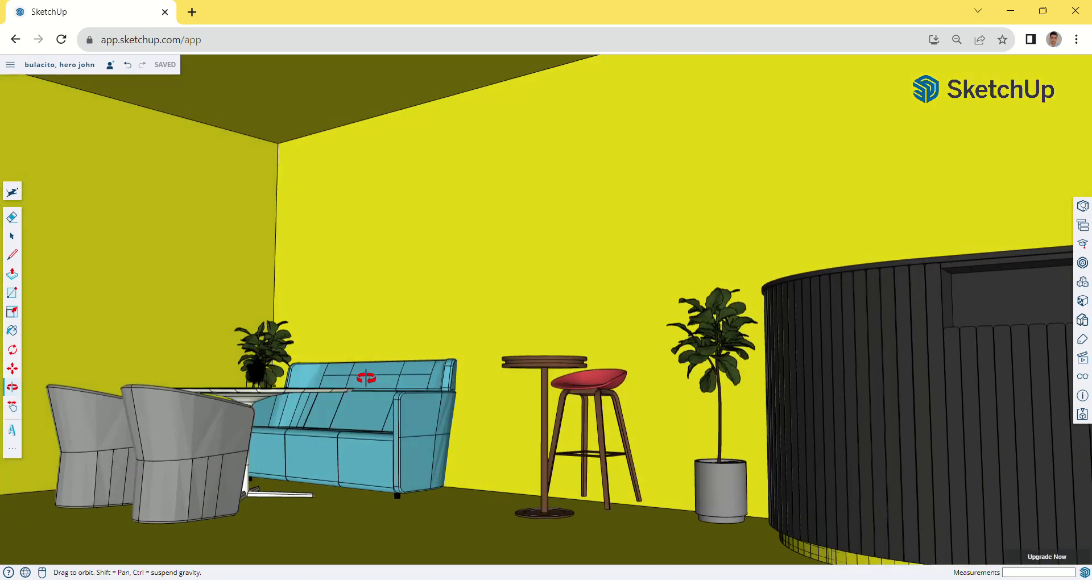
pyautogui.moveTo(204, 408); pyautogui.dragTo(409, 421)
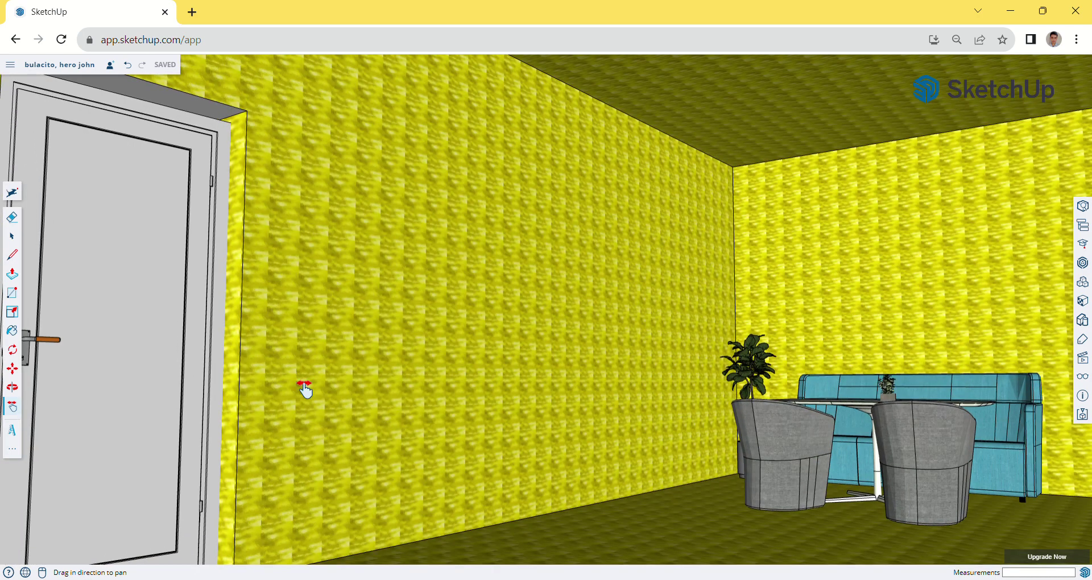
# Go past the grey lobby door and inspect the server racks in the room behind it.
pyautogui.moveTo(183, 421); pyautogui.dragTo(222, 407)
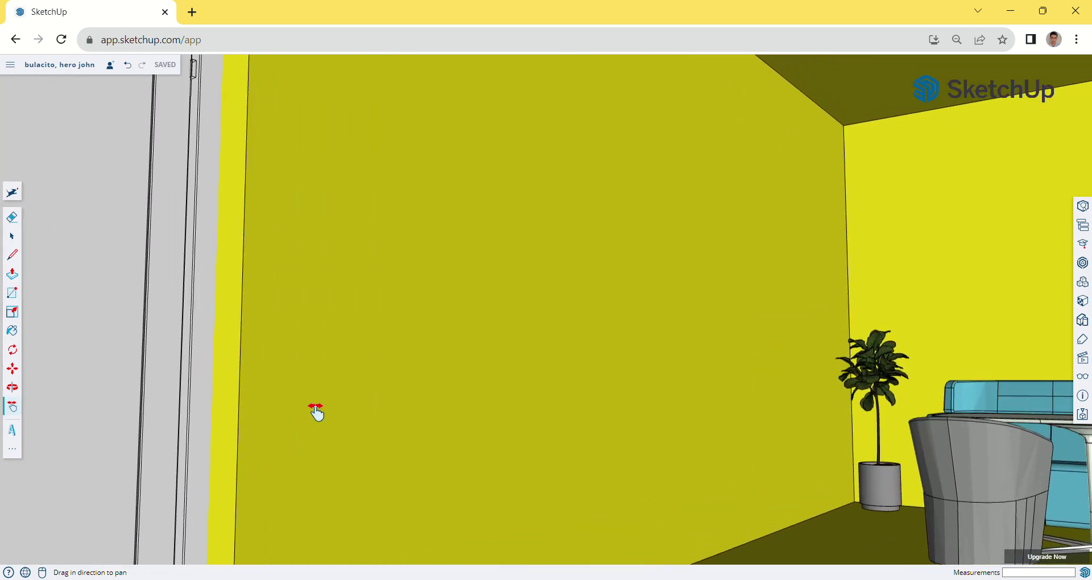
pyautogui.press('o')
pyautogui.moveTo(329, 402); pyautogui.dragTo(483, 419)
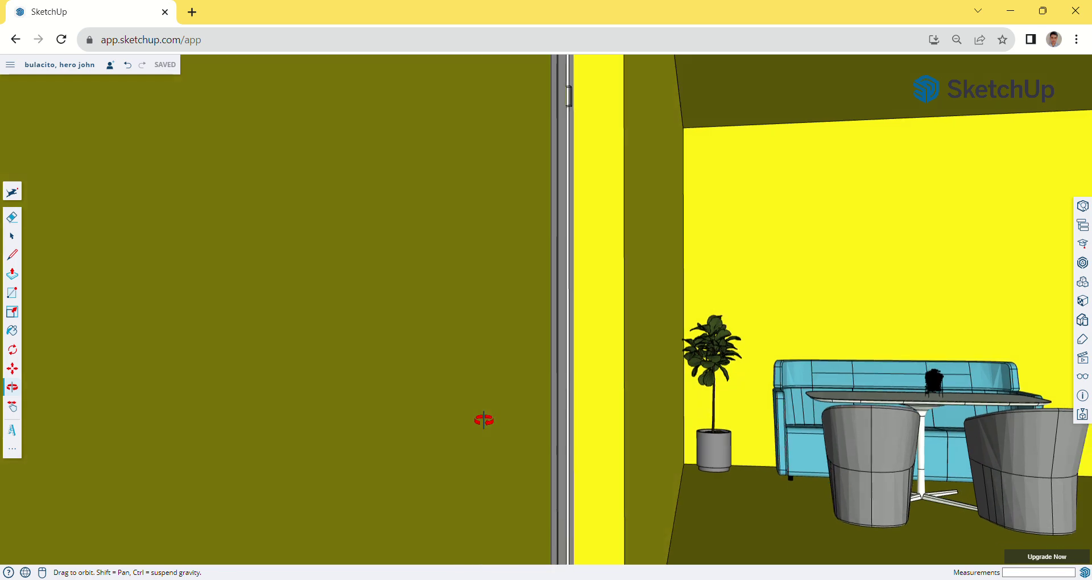
pyautogui.press('h')
pyautogui.moveTo(390, 412); pyautogui.dragTo(630, 420)
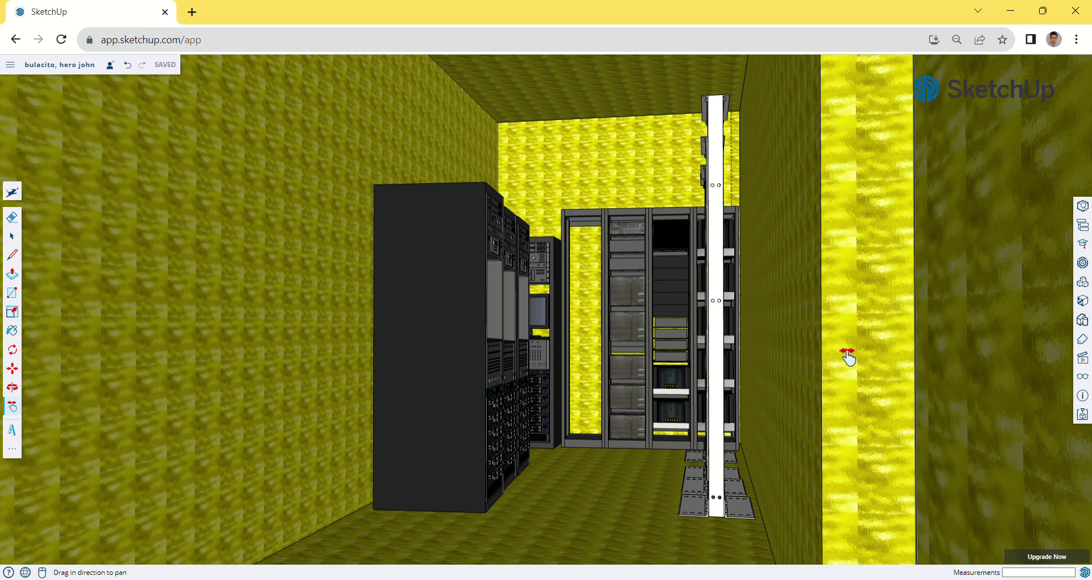
# Return to the lobby and view the seating area and reception desk from the front.
pyautogui.moveTo(802, 399)
pyautogui.mouseDown()
pyautogui.moveTo(572, 383)
pyautogui.moveTo(752, 393)
pyautogui.moveTo(627, 385)
pyautogui.mouseUp()
pyautogui.moveTo(751, 387); pyautogui.dragTo(624, 378)
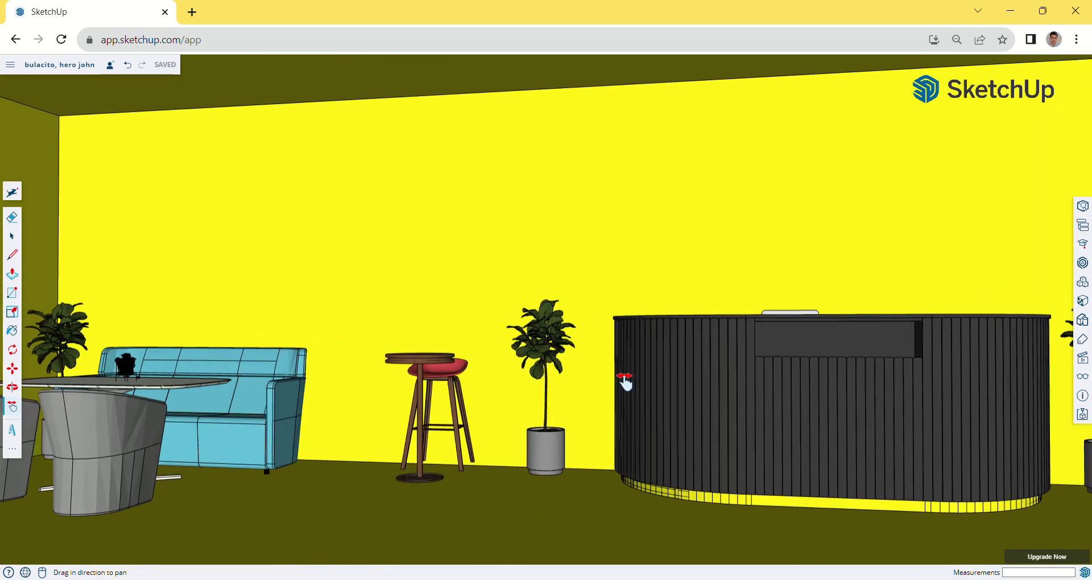
pyautogui.moveTo(888, 378); pyautogui.dragTo(629, 400)
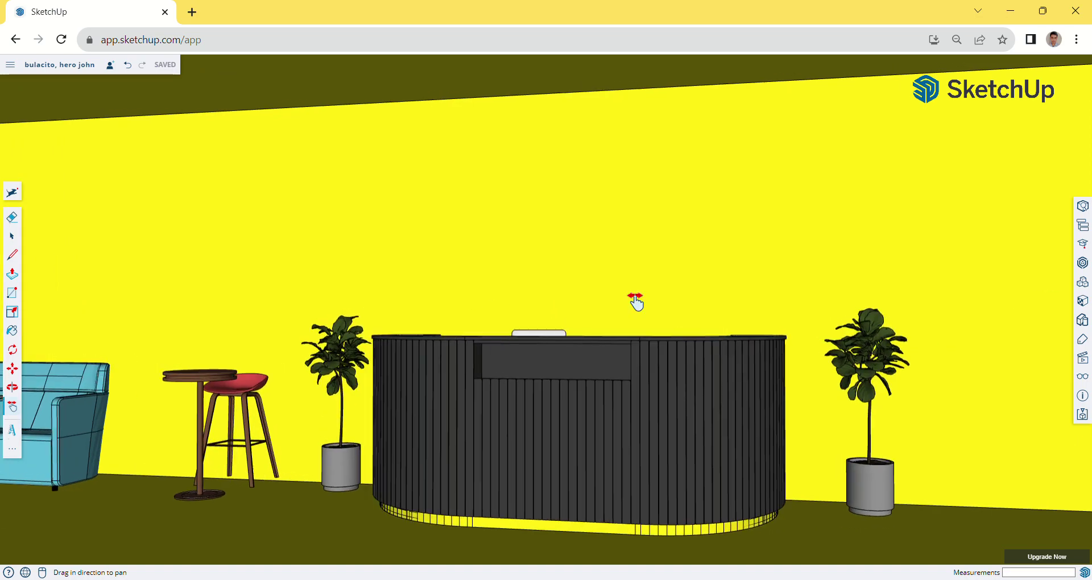
pyautogui.moveTo(722, 324); pyautogui.dragTo(500, 361)
# Move up to the office floor above the lobby and view its rows of computer desks.
pyautogui.moveTo(739, 205)
pyautogui.mouseDown()
pyautogui.moveTo(762, 486)
pyautogui.moveTo(695, 370)
pyautogui.moveTo(678, 461)
pyautogui.mouseUp()
pyautogui.moveTo(503, 331); pyautogui.dragTo(553, 411)
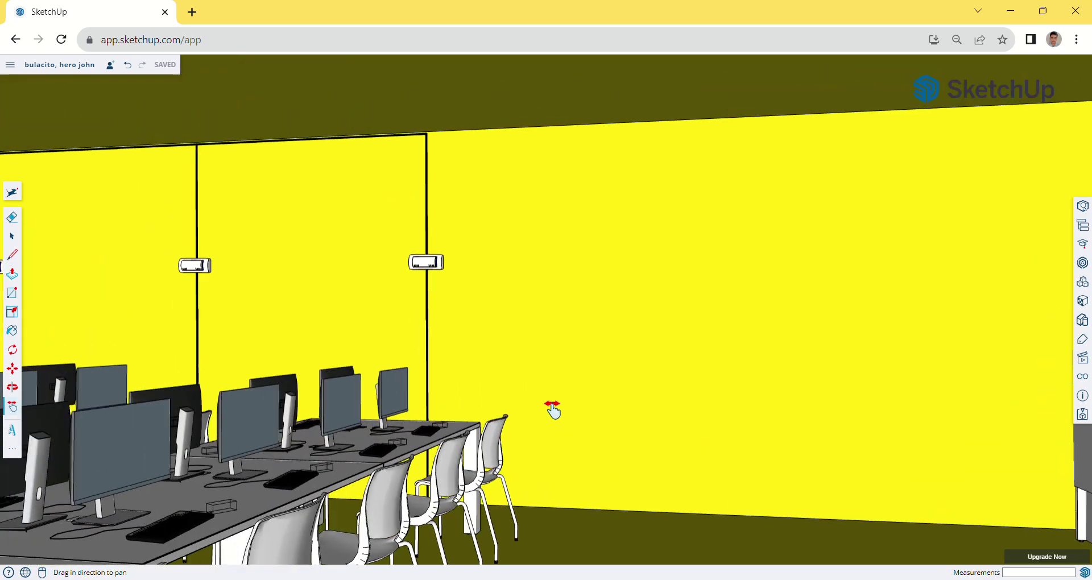
pyautogui.press('o')
pyautogui.moveTo(297, 330); pyautogui.dragTo(456, 320)
pyautogui.press('h')
pyautogui.moveTo(349, 301); pyautogui.dragTo(458, 300)
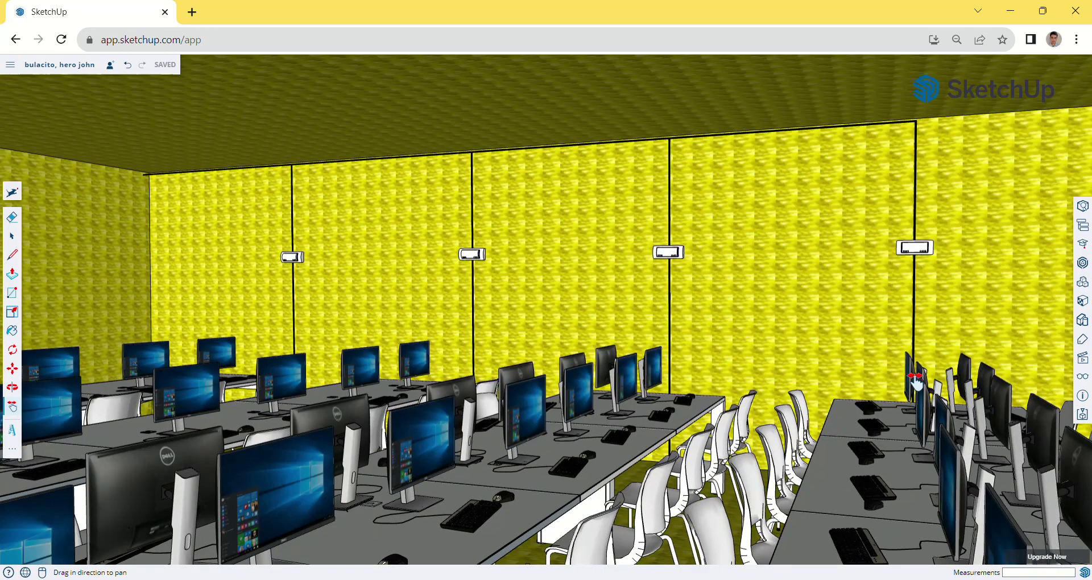
# Examine the office's computer workstations and the white devices cabled along the yellow wall.
pyautogui.moveTo(671, 375); pyautogui.dragTo(540, 371, button='middle')
pyautogui.moveTo(407, 419); pyautogui.dragTo(497, 401)
pyautogui.scroll(-2, 497, 402)
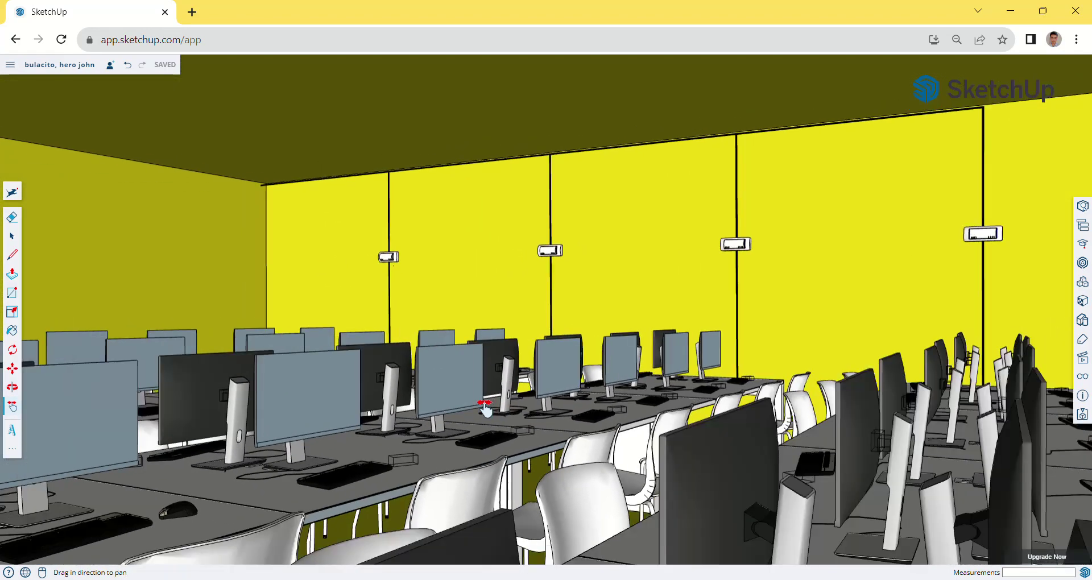
pyautogui.moveTo(539, 441); pyautogui.dragTo(532, 446, button='middle')
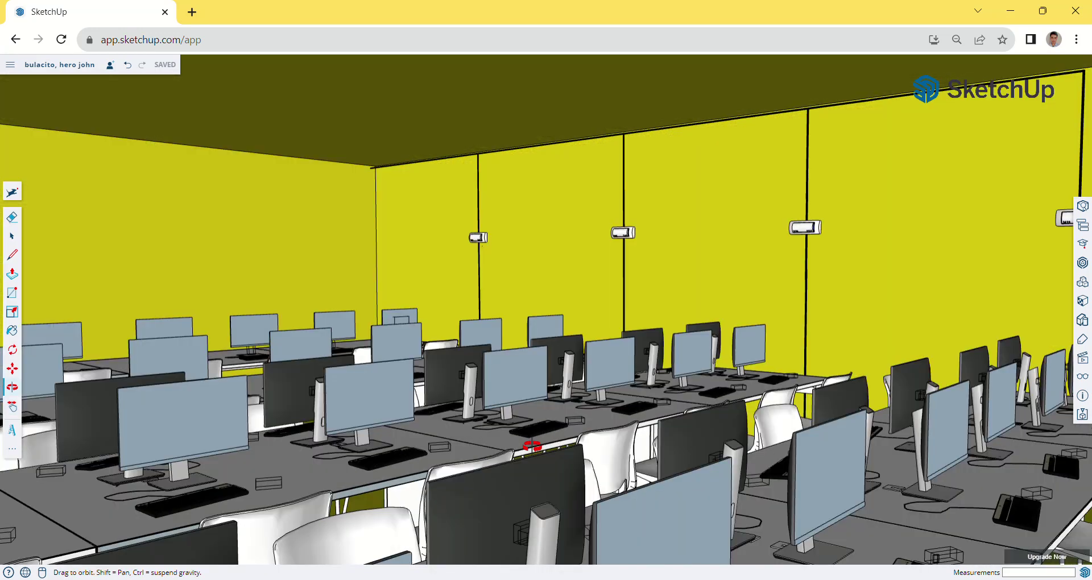
pyautogui.scroll(3, 531, 429)
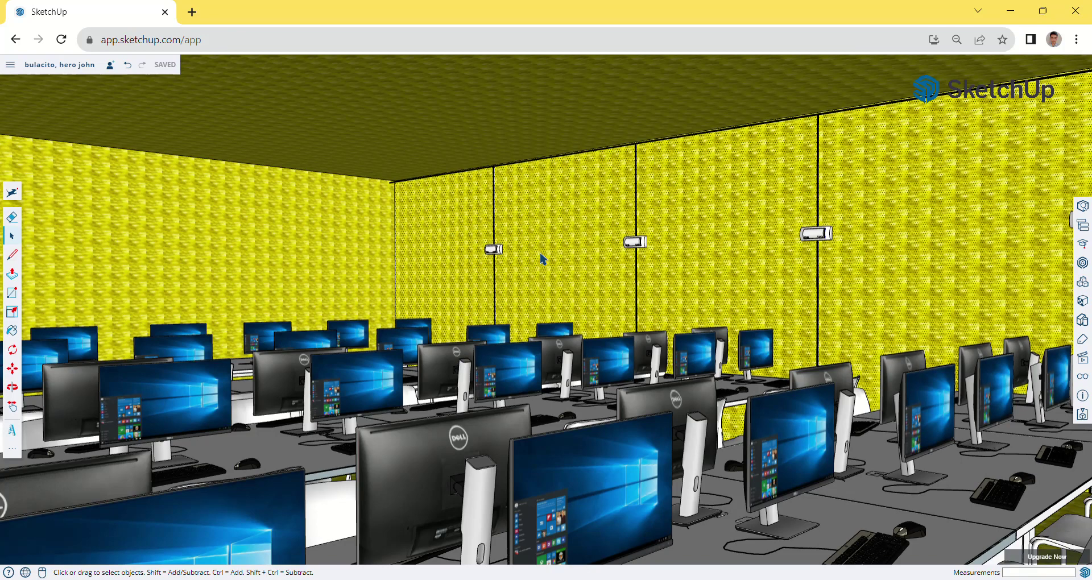
pyautogui.moveTo(543, 260); pyautogui.dragTo(740, 330, button='middle')
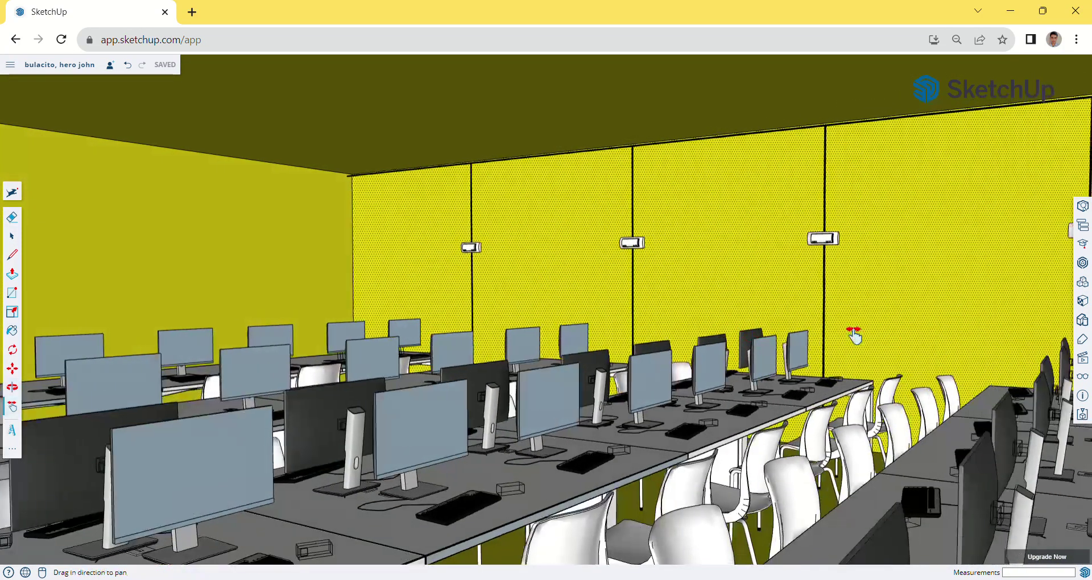
pyautogui.keyDown('shift'); pyautogui.moveTo(853, 332); pyautogui.dragTo(328, 326, button='middle'); pyautogui.keyUp('shift')
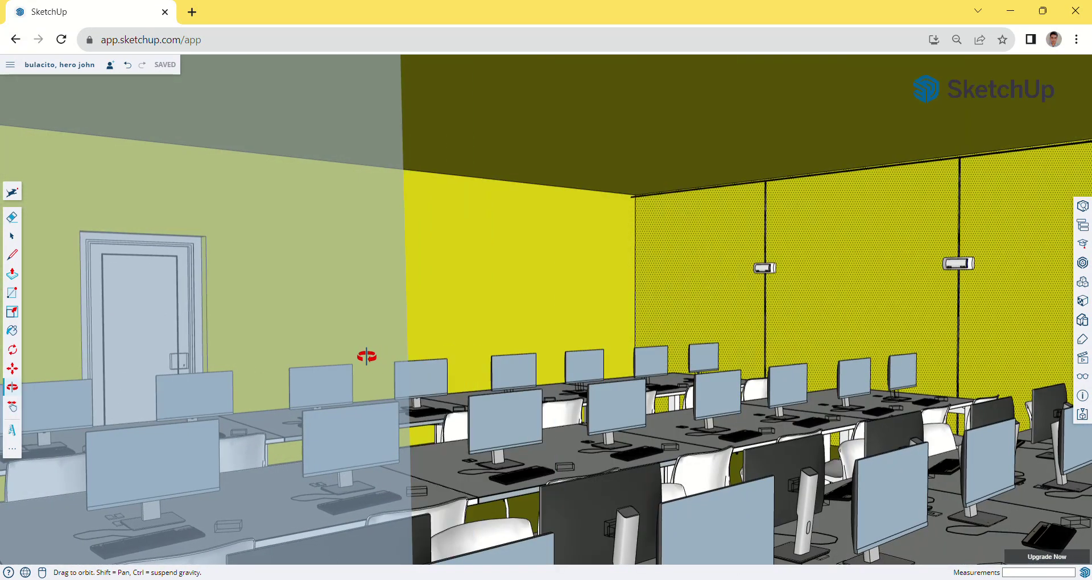
# Approach the office door and pass through the wall into the adjoining server room.
pyautogui.scroll(5, 353, 348)
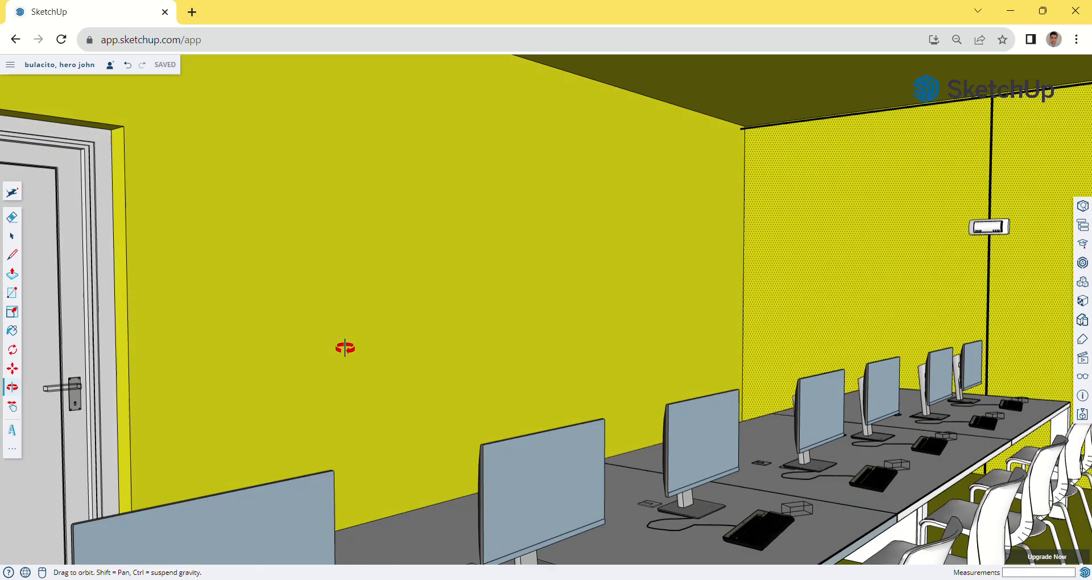
pyautogui.moveTo(345, 348); pyautogui.dragTo(376, 371, button='middle')
pyautogui.scroll(10, 339, 388)
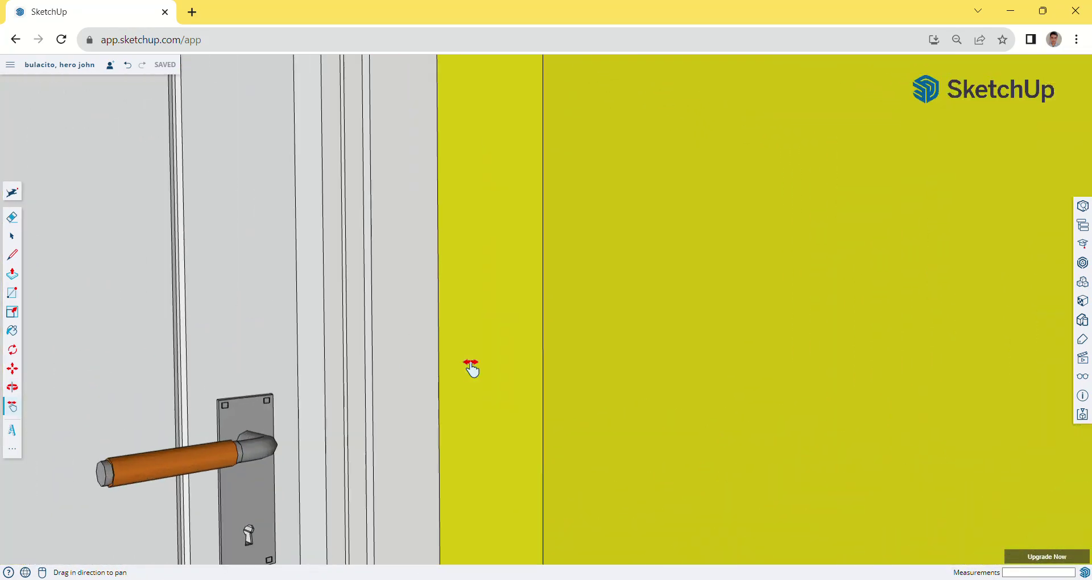
pyautogui.moveTo(556, 378); pyautogui.dragTo(598, 516, button='middle')
pyautogui.scroll(3, 546, 458)
pyautogui.moveTo(679, 442); pyautogui.dragTo(703, 357, button='middle')
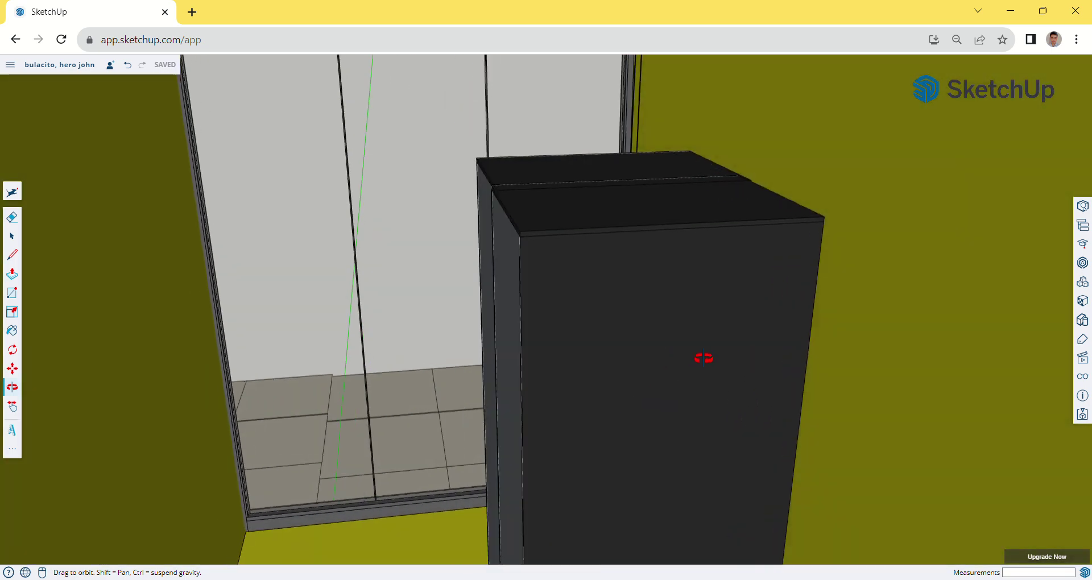
# Examine the server racks and single out the grey wall-mounted switch box beside them.
pyautogui.moveTo(687, 349); pyautogui.dragTo(453, 337)
pyautogui.keyDown('shift'); pyautogui.moveTo(885, 364); pyautogui.dragTo(688, 360); pyautogui.keyUp('shift')
pyautogui.keyDown('shift'); pyautogui.moveTo(687, 359); pyautogui.dragTo(842, 342, button='middle'); pyautogui.keyUp('shift')
pyautogui.keyDown('shift'); pyautogui.moveTo(633, 409); pyautogui.dragTo(768, 358, button='middle'); pyautogui.keyUp('shift')
pyautogui.press('space')
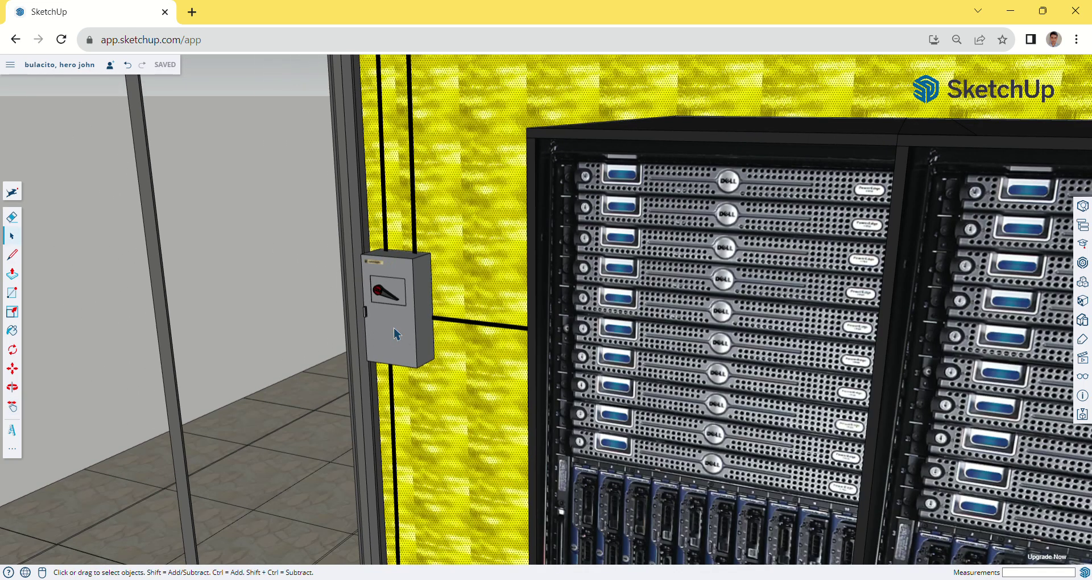
pyautogui.click(397, 330)
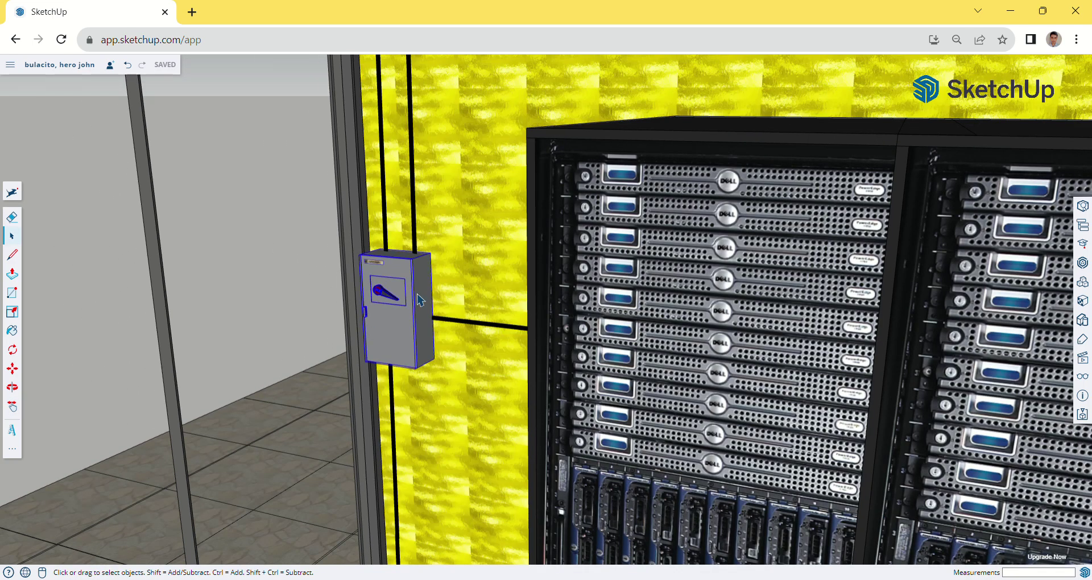
pyautogui.click(463, 316)
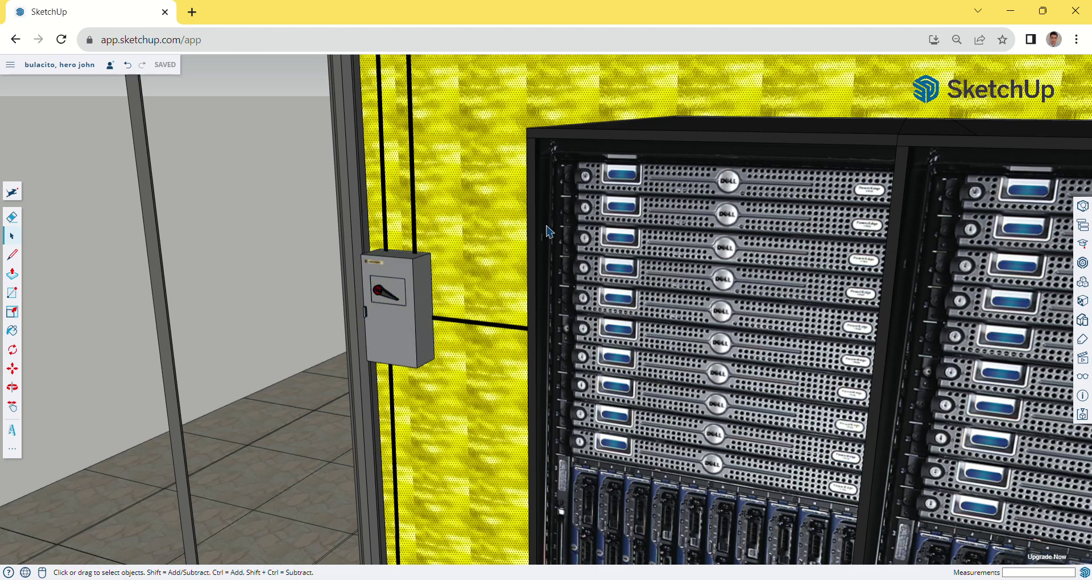
# Trace the black cables running from the grey switch box down to the floor and up to the ceiling.
pyautogui.press('o')
pyautogui.moveTo(510, 226); pyautogui.dragTo(466, 308)
pyautogui.keyDown('shift'); pyautogui.moveTo(418, 512); pyautogui.dragTo(437, 341); pyautogui.keyUp('shift')
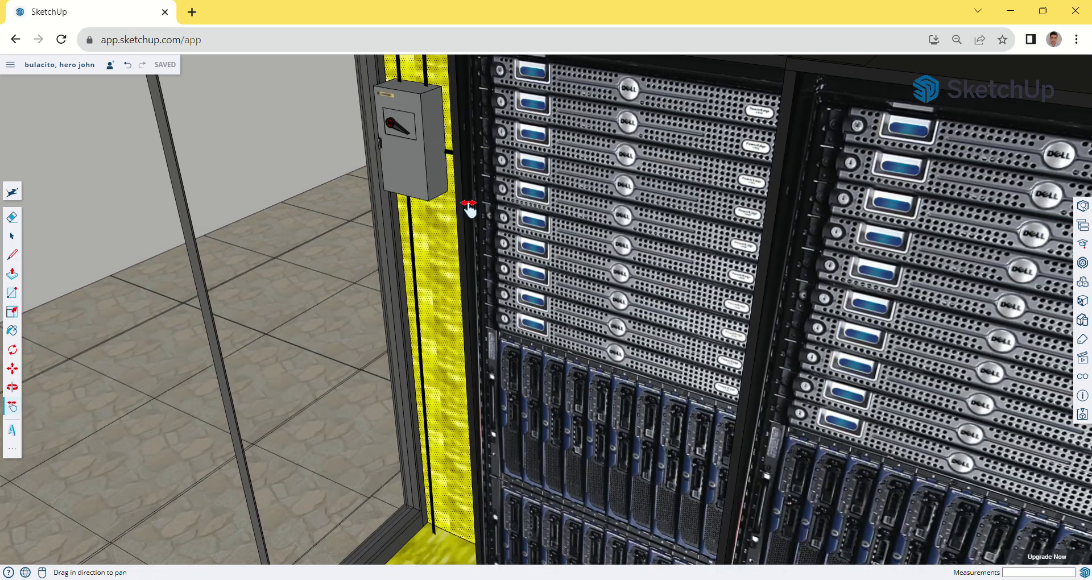
pyautogui.keyDown('shift'); pyautogui.moveTo(469, 207); pyautogui.dragTo(546, 327); pyautogui.keyUp('shift')
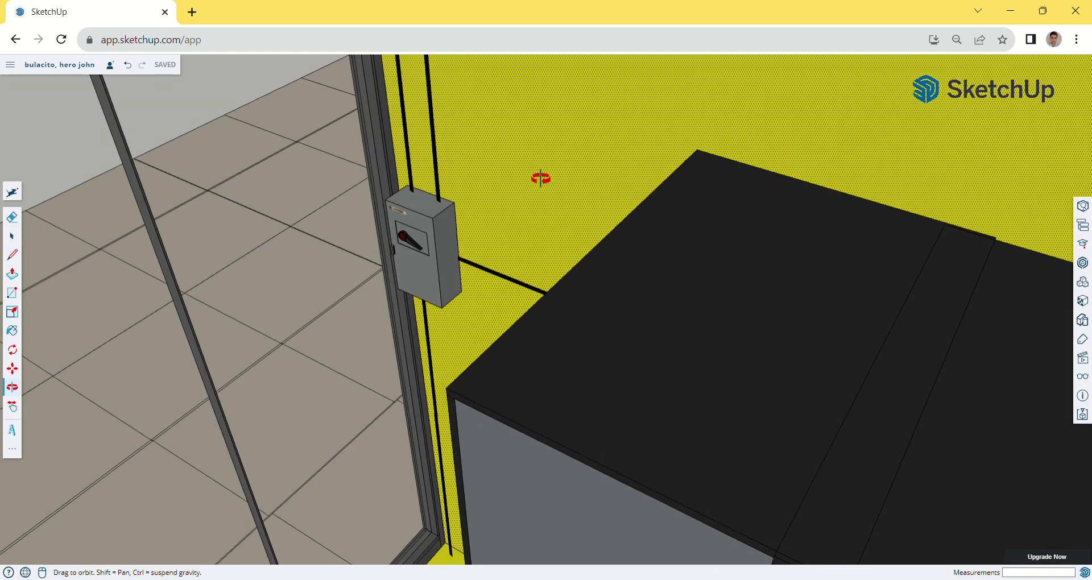
pyautogui.moveTo(542, 179); pyautogui.dragTo(547, 93)
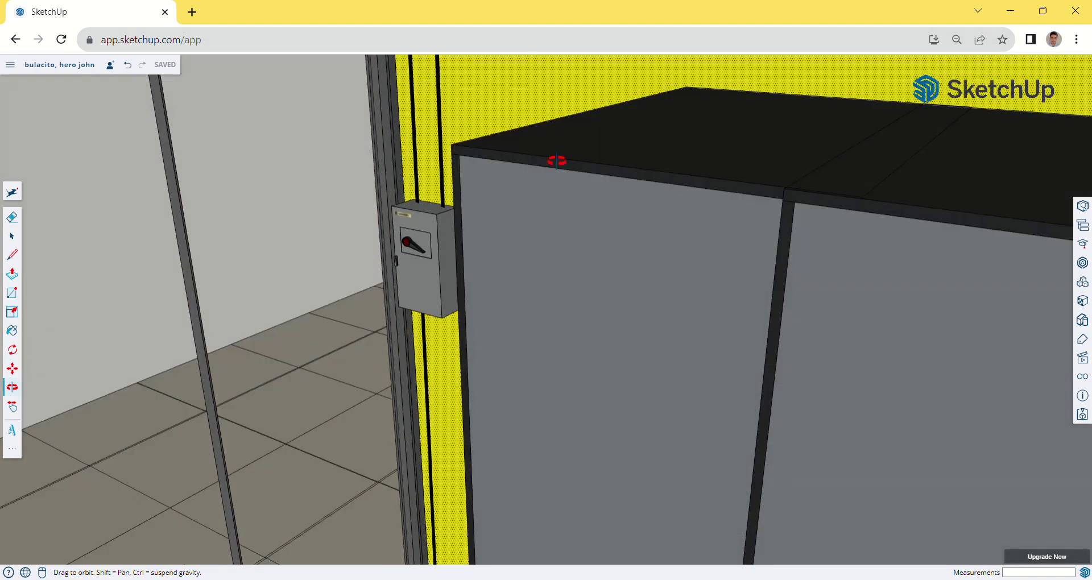
pyautogui.moveTo(557, 161); pyautogui.dragTo(535, 275)
pyautogui.keyDown('shift'); pyautogui.moveTo(555, 278); pyautogui.dragTo(544, 457, button='middle'); pyautogui.keyUp('shift')
pyautogui.keyDown('shift'); pyautogui.moveTo(512, 273); pyautogui.dragTo(487, 420, button='middle'); pyautogui.keyUp('shift')
pyautogui.keyDown('shift'); pyautogui.moveTo(526, 177); pyautogui.dragTo(509, 290, button='middle'); pyautogui.keyUp('shift')
pyautogui.moveTo(510, 294); pyautogui.dragTo(505, 360)
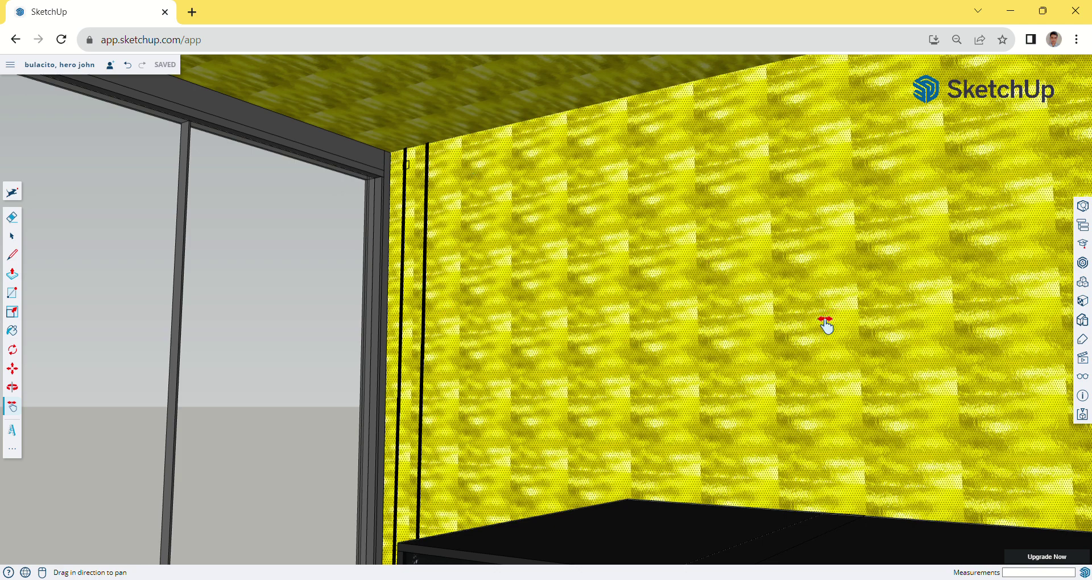
# Follow the black cable from the server room along the top of the office wall to the white wall-mounted devices.
pyautogui.press('o')
pyautogui.moveTo(806, 321); pyautogui.dragTo(455, 348)
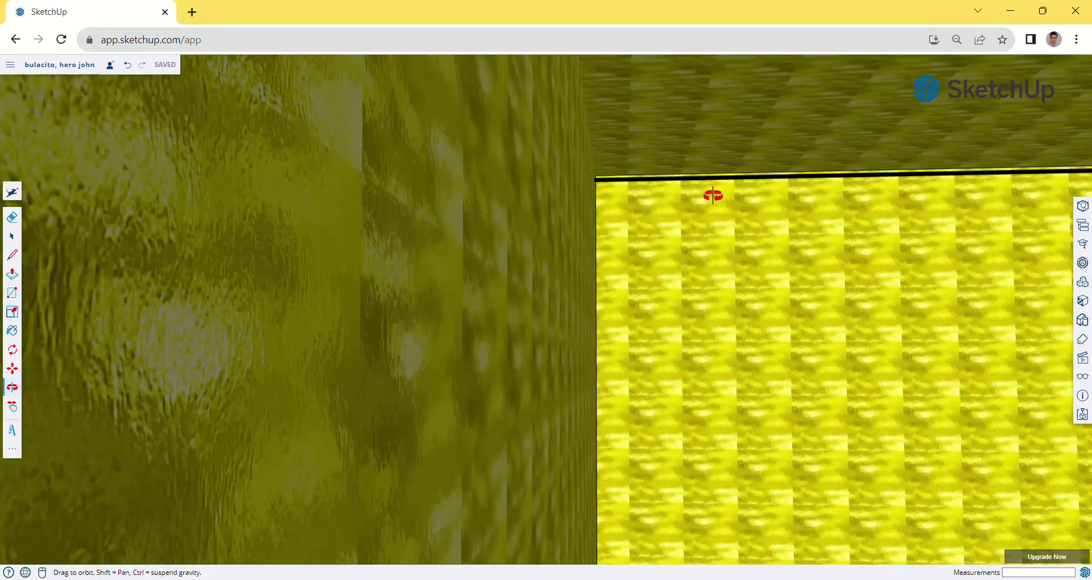
pyautogui.press('h')
pyautogui.moveTo(831, 341); pyautogui.dragTo(758, 351)
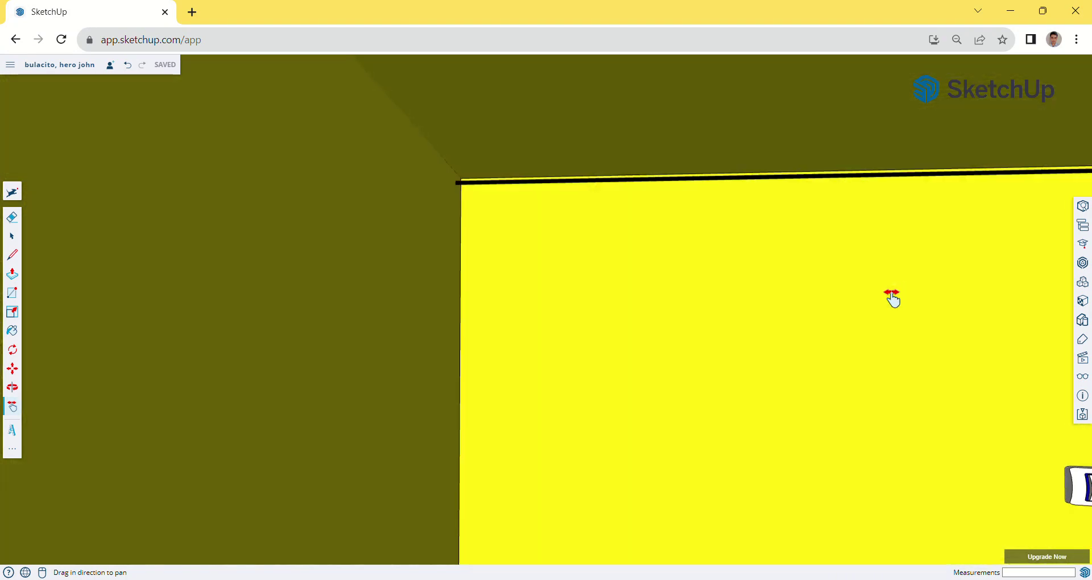
pyautogui.moveTo(893, 297); pyautogui.dragTo(575, 298)
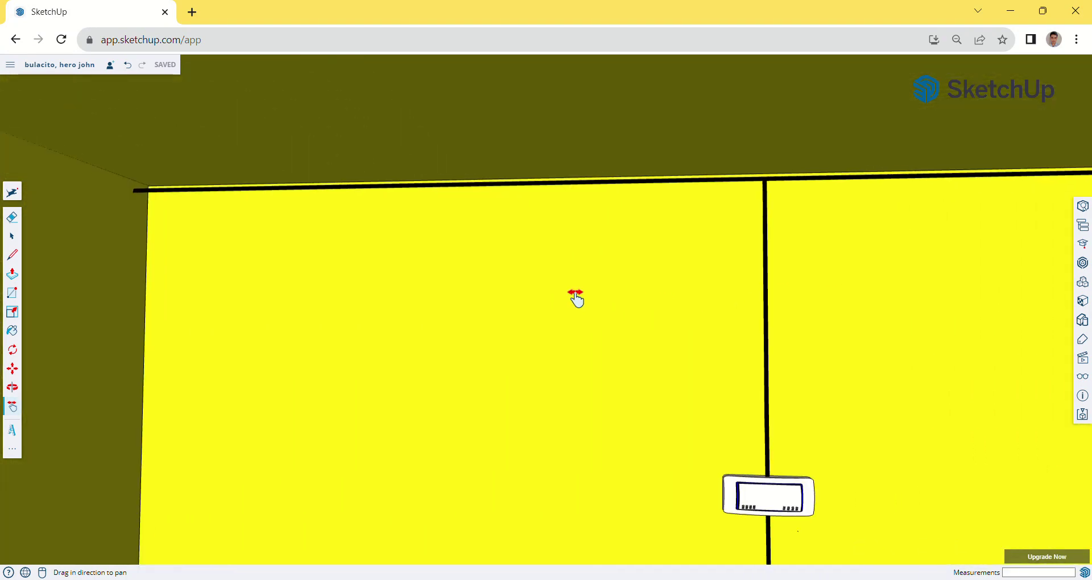
pyautogui.moveTo(762, 378); pyautogui.dragTo(726, 295)
pyautogui.moveTo(770, 407); pyautogui.dragTo(543, 264)
# Survey the computer office toward its double door, examining the front desk and the nearby workstations.
pyautogui.press('o')
pyautogui.moveTo(532, 468); pyautogui.dragTo(817, 373)
pyautogui.press('h')
pyautogui.moveTo(951, 390); pyautogui.dragTo(928, 359)
pyautogui.moveTo(929, 360); pyautogui.dragTo(804, 377, button='middle')
pyautogui.press('o')
pyautogui.moveTo(803, 377); pyautogui.dragTo(927, 341)
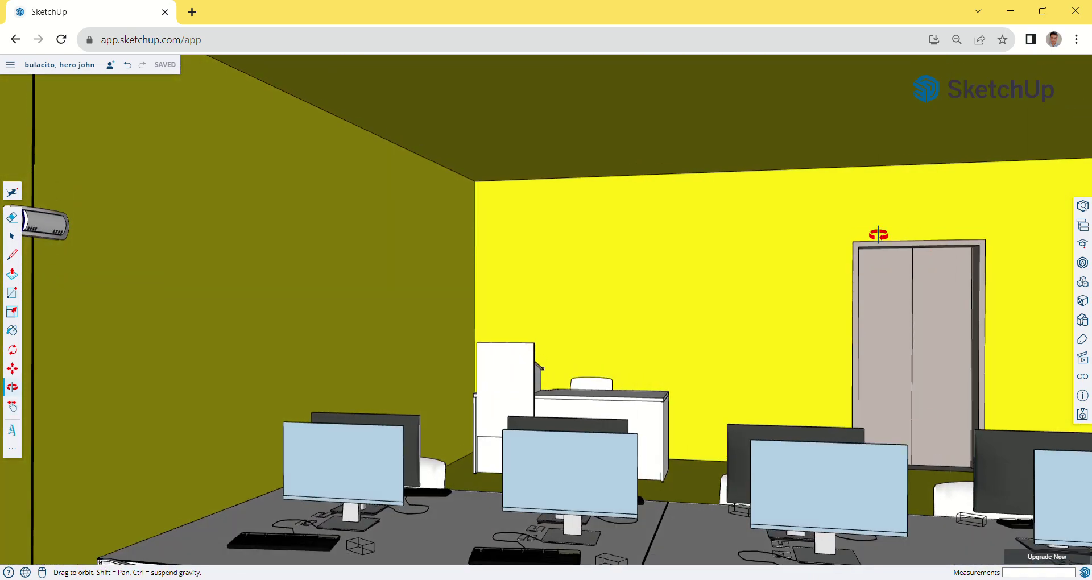
pyautogui.press('h')
pyautogui.moveTo(830, 240); pyautogui.dragTo(754, 525)
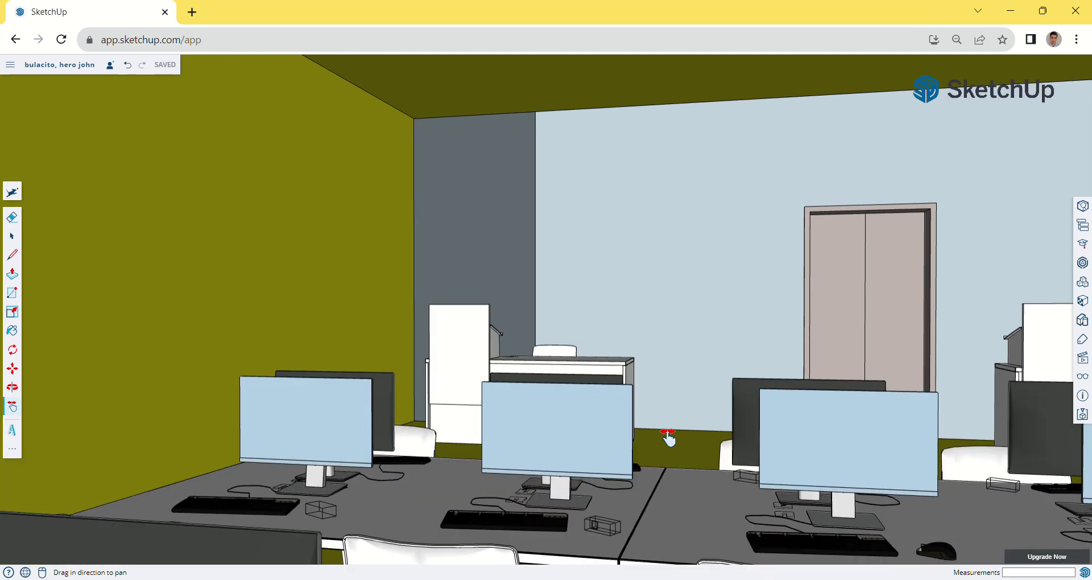
# Trace the vertical black cables from the overhead line through the white devices on the office's yellow wall.
pyautogui.press('o')
pyautogui.moveTo(654, 426); pyautogui.dragTo(439, 437)
pyautogui.press('h')
pyautogui.press('o')
pyautogui.press('h')
pyautogui.press('o')
pyautogui.press('h')
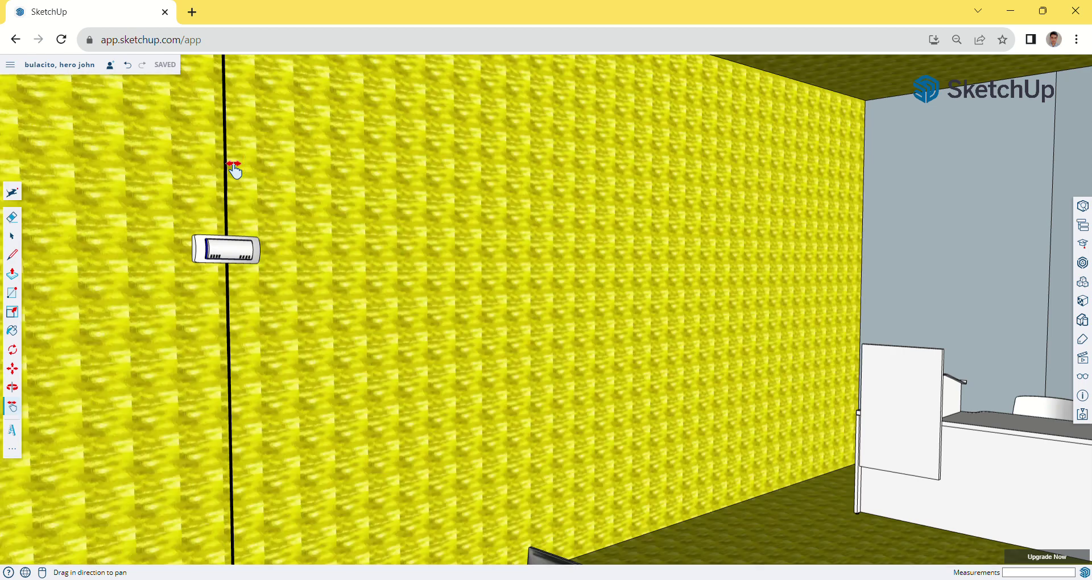
pyautogui.moveTo(505, 307); pyautogui.dragTo(317, 337, button='middle')
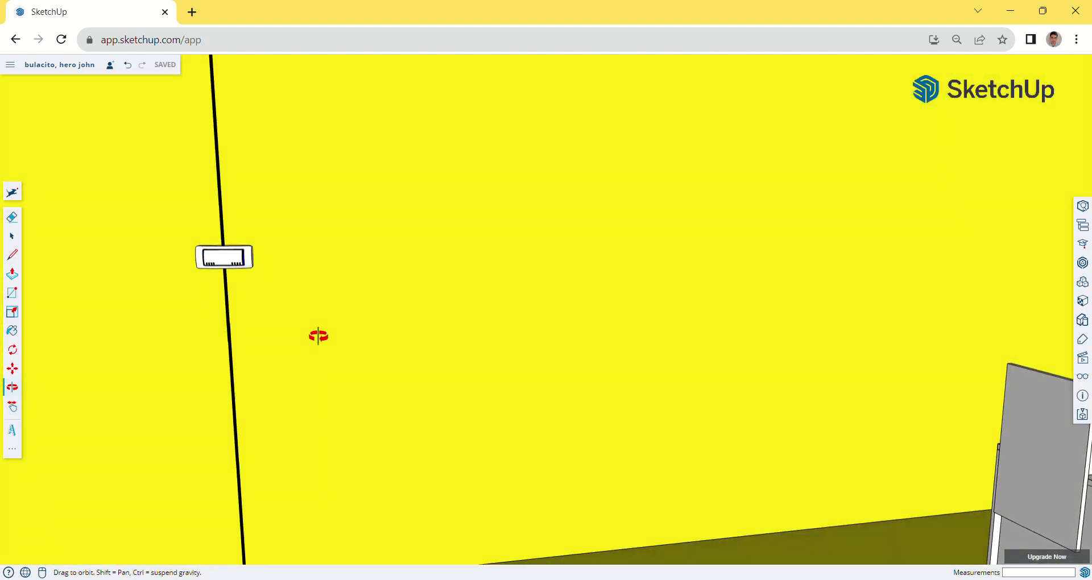
pyautogui.moveTo(236, 367); pyautogui.dragTo(466, 419)
pyautogui.moveTo(324, 276); pyautogui.dragTo(734, 260)
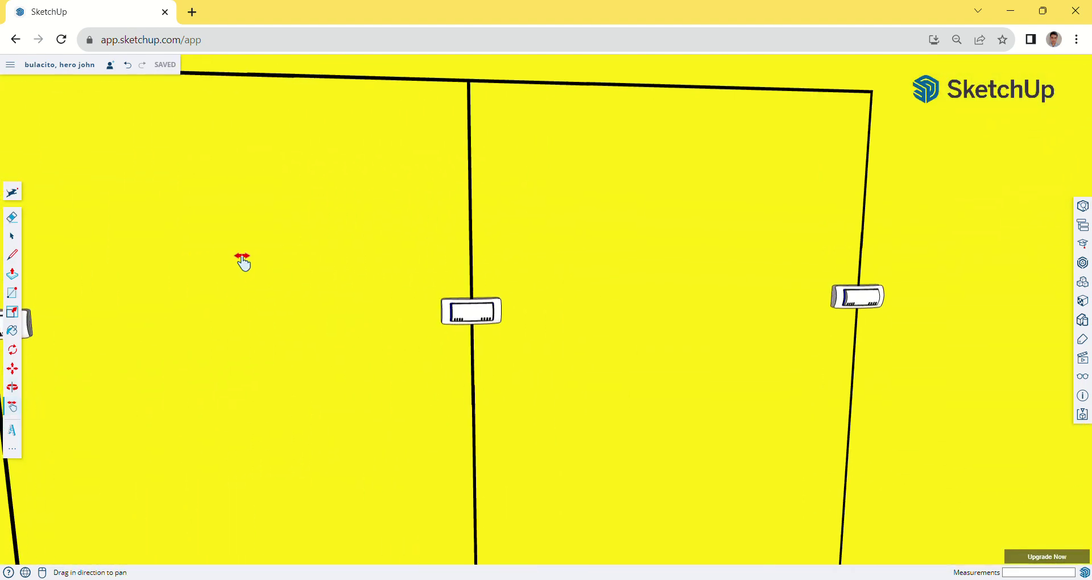
# Examine the rows of computer workstations together with the row of cabled white devices on the adjacent wall.
pyautogui.moveTo(241, 261)
pyautogui.mouseDown(button='middle')
pyautogui.moveTo(147, 318)
pyautogui.moveTo(163, 383)
pyautogui.moveTo(316, 322)
pyautogui.moveTo(151, 337)
pyautogui.moveTo(133, 373)
pyautogui.mouseUp(button='middle')
pyautogui.moveTo(132, 370); pyautogui.dragTo(458, 339)
pyautogui.scroll(-3, 383, 329)
pyautogui.moveTo(256, 378); pyautogui.dragTo(468, 387)
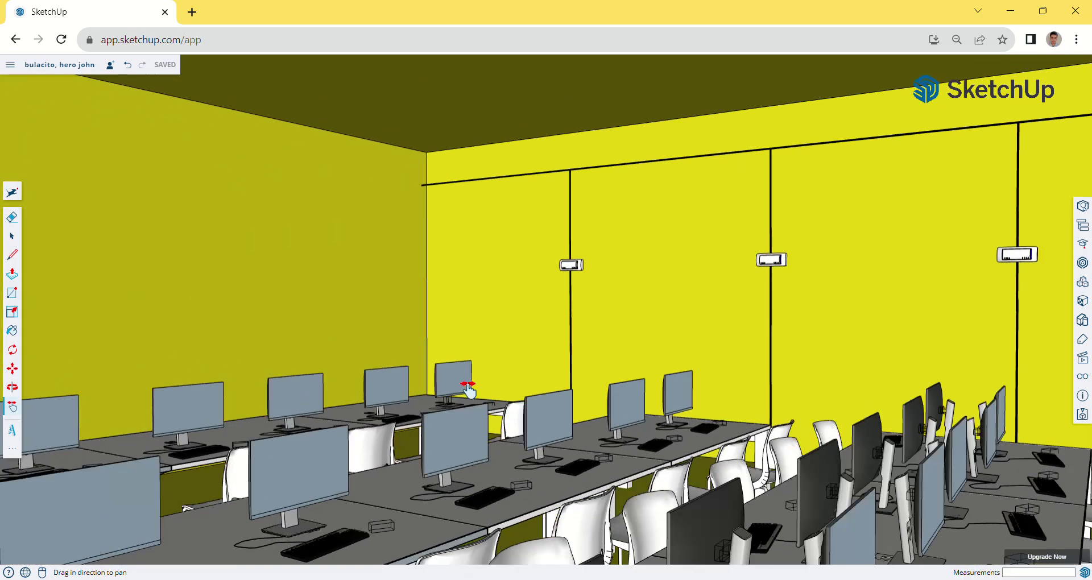
pyautogui.moveTo(281, 336); pyautogui.dragTo(417, 231)
pyautogui.moveTo(446, 458); pyautogui.dragTo(621, 199)
pyautogui.press('space')
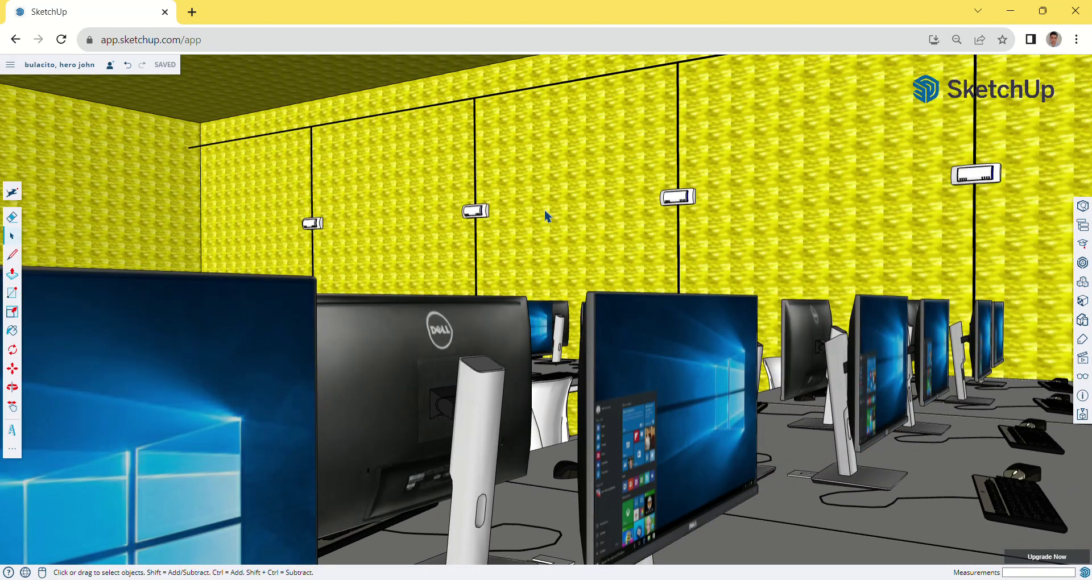
pyautogui.moveTo(675, 369); pyautogui.dragTo(598, 349, button='middle')
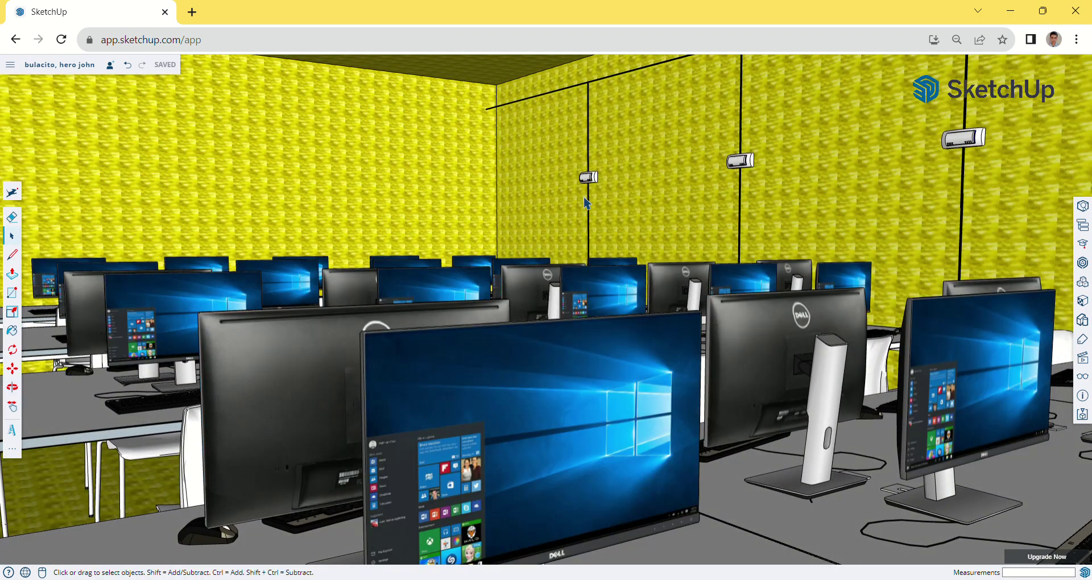
pyautogui.moveTo(586, 330); pyautogui.dragTo(672, 289, button='middle')
# Leave the office and examine the stacked server rooms through the windows at the building's outer corner.
pyautogui.keyDown('shift'); pyautogui.moveTo(795, 286); pyautogui.dragTo(431, 320, button='middle'); pyautogui.keyUp('shift')
pyautogui.keyDown('shift'); pyautogui.moveTo(589, 296); pyautogui.dragTo(345, 319, button='middle'); pyautogui.keyUp('shift')
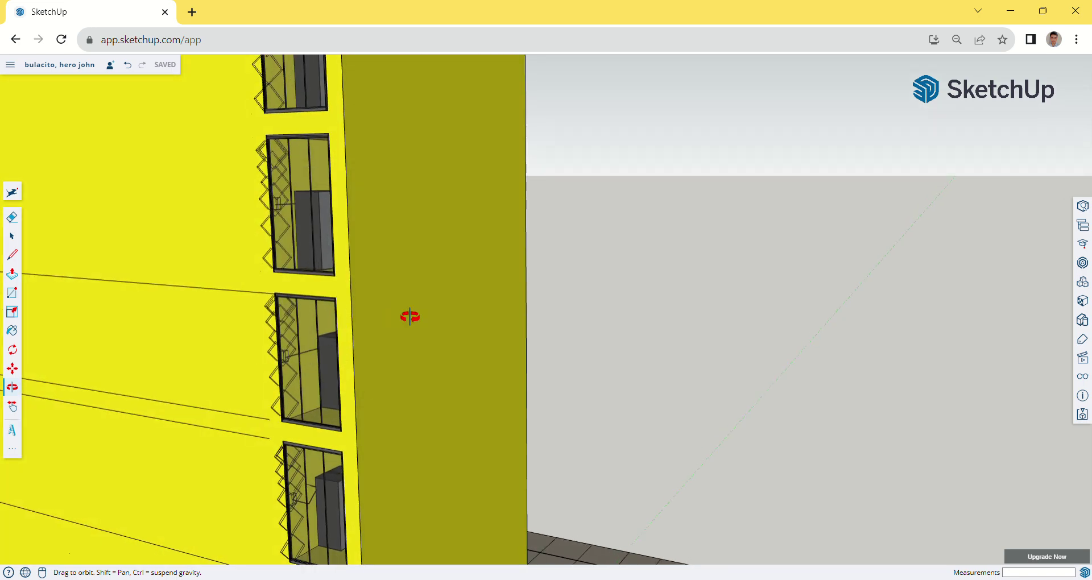
pyautogui.keyDown('shift'); pyautogui.moveTo(427, 310); pyautogui.dragTo(430, 337, button='middle'); pyautogui.keyUp('shift')
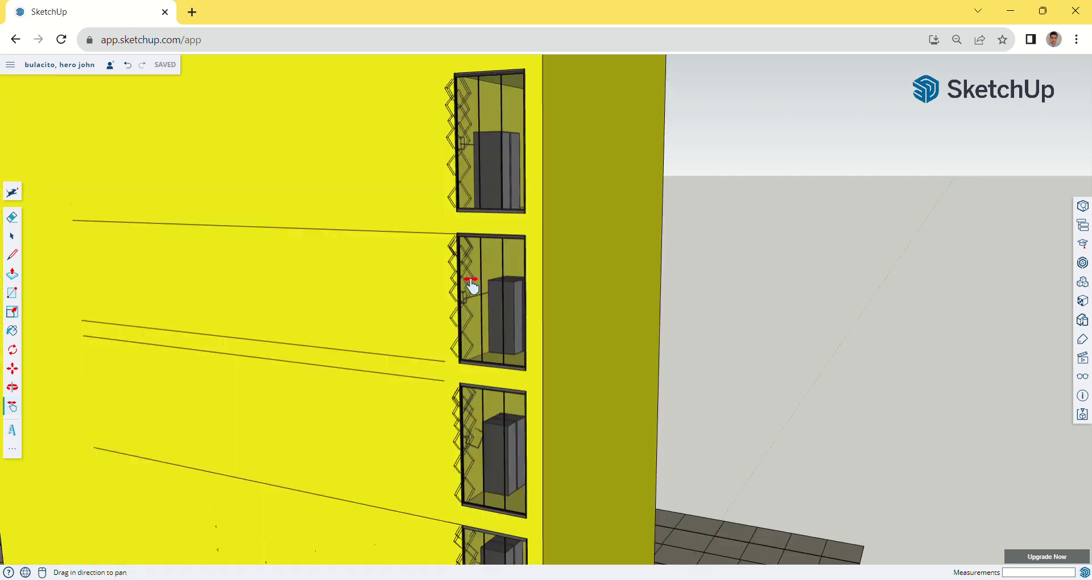
pyautogui.keyDown('shift'); pyautogui.moveTo(371, 494); pyautogui.dragTo(369, 340, button='middle'); pyautogui.keyUp('shift')
pyautogui.moveTo(366, 348); pyautogui.dragTo(551, 458)
pyautogui.press('space')
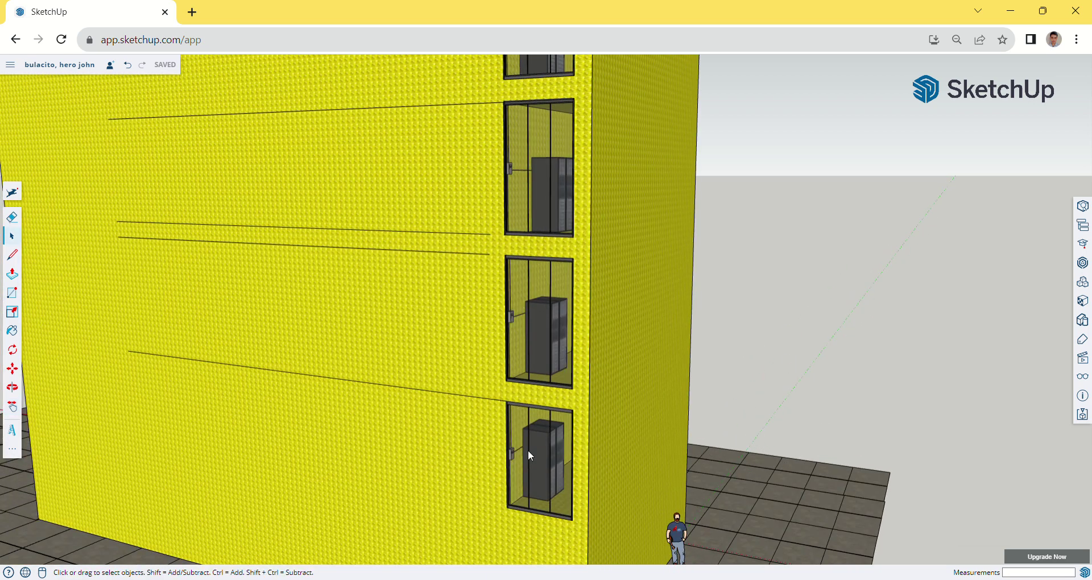
# Inspect the upper-floor server rooms from outside and the railed roof terrace with its glass tower.
pyautogui.press('h')
pyautogui.moveTo(572, 188); pyautogui.dragTo(560, 386)
pyautogui.moveTo(559, 237); pyautogui.dragTo(551, 403)
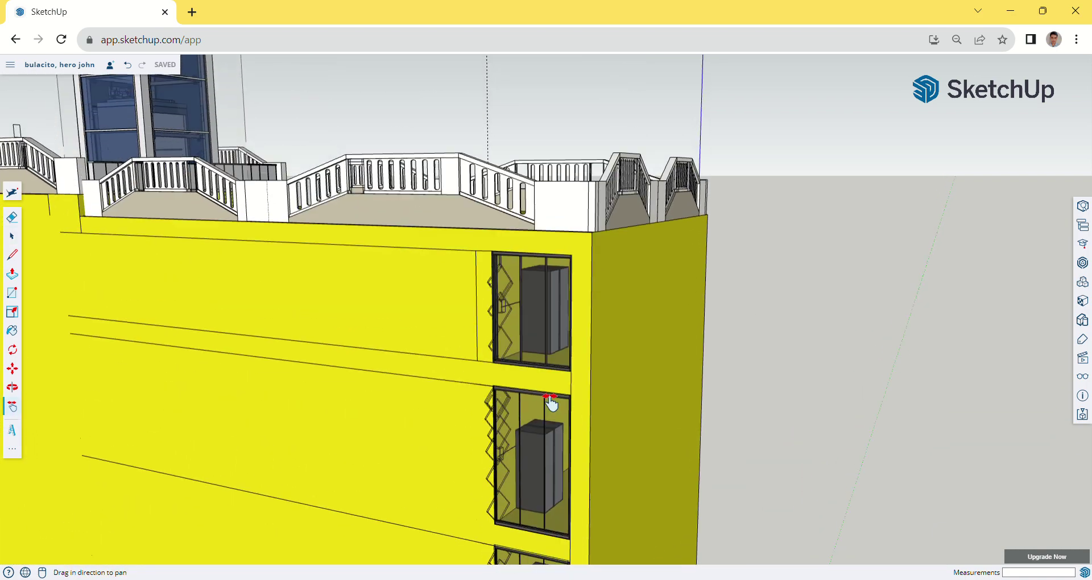
pyautogui.moveTo(549, 254); pyautogui.dragTo(544, 342)
pyautogui.press('o')
pyautogui.moveTo(572, 310); pyautogui.dragTo(475, 349)
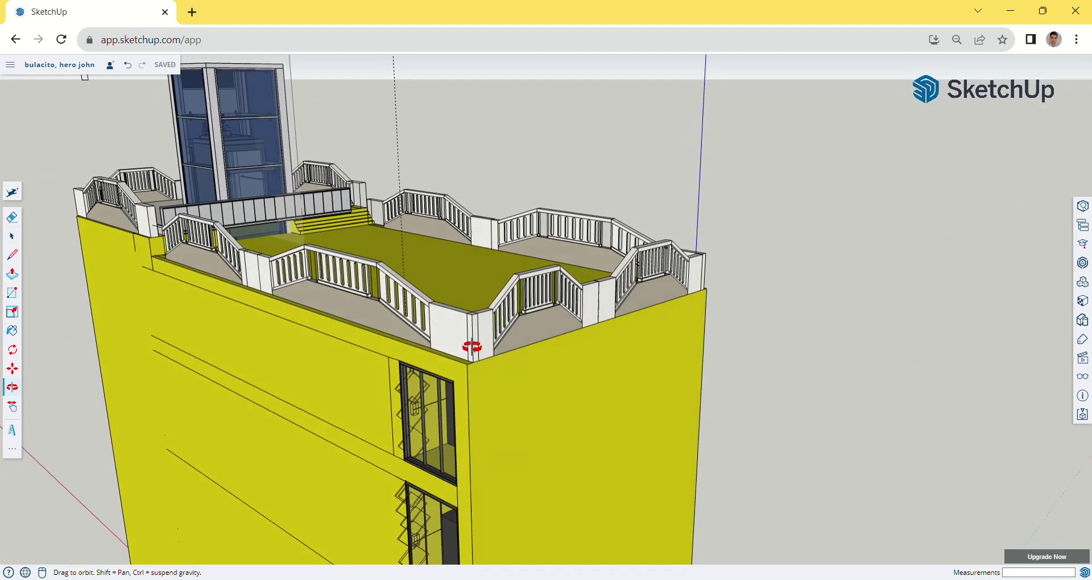
pyautogui.press('space')
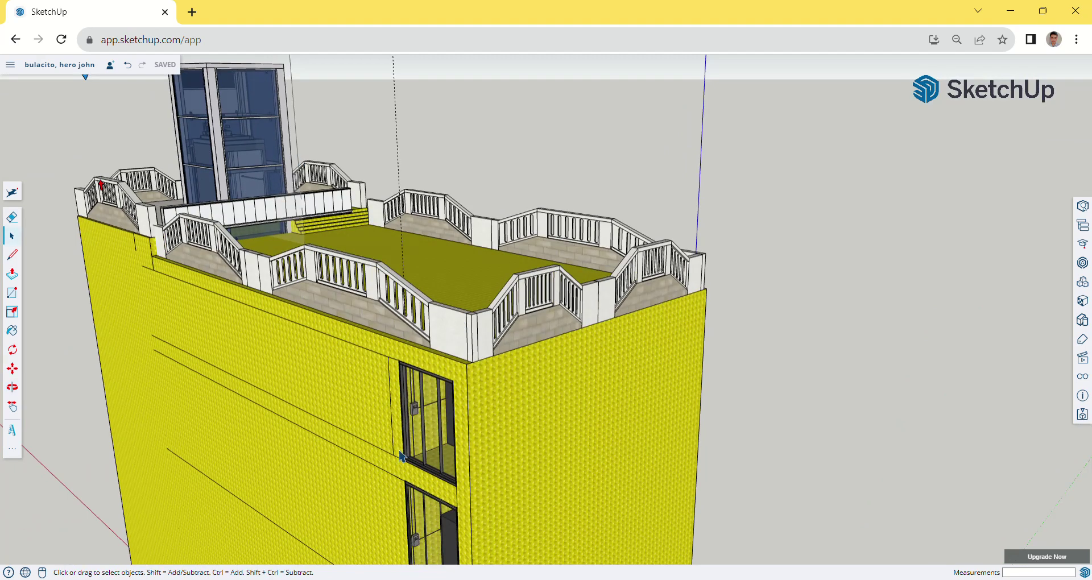
pyautogui.press('o')
pyautogui.moveTo(479, 479); pyautogui.dragTo(500, 420)
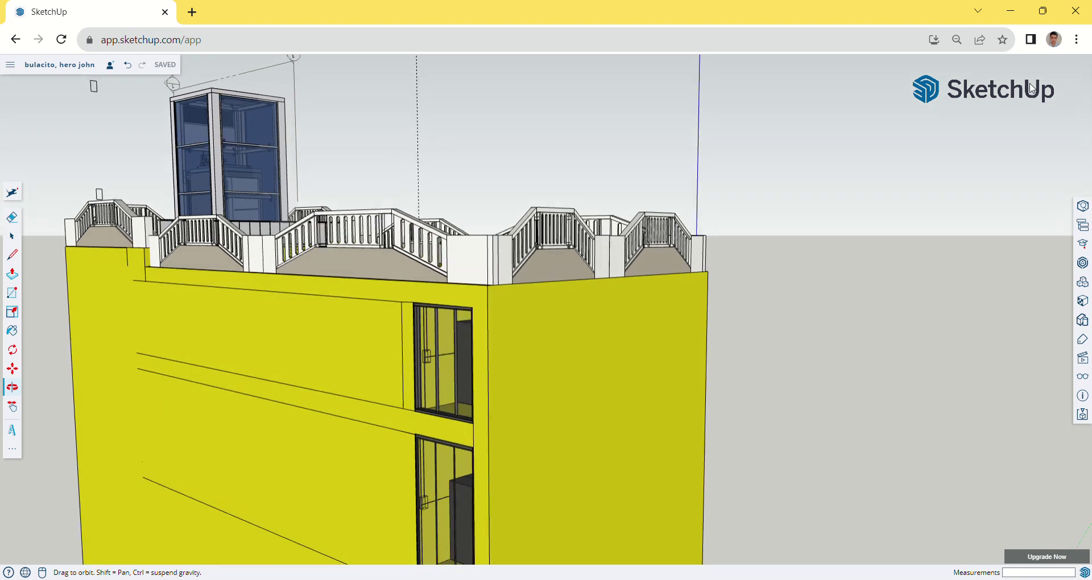